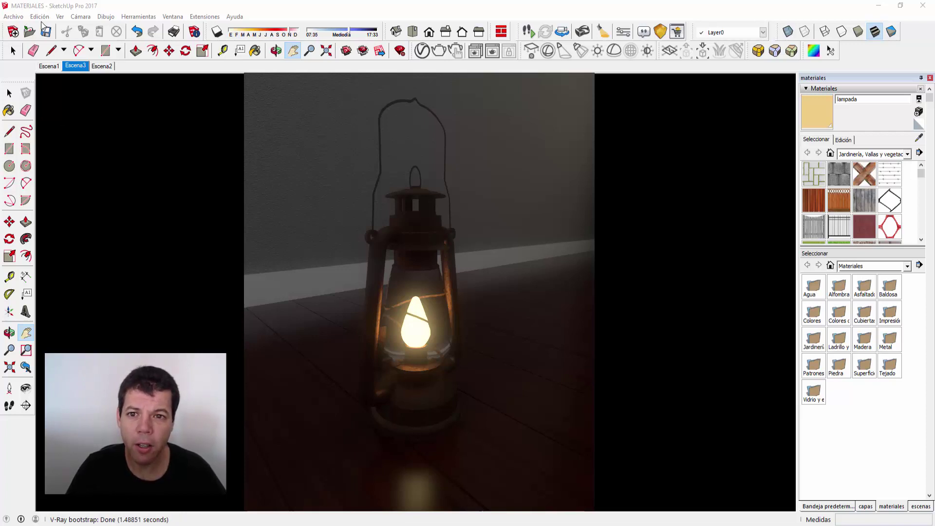
# Hide the V-Ray render overlay to reveal the shaded lantern, then switch to Chrome
pyautogui.click(393, 317)
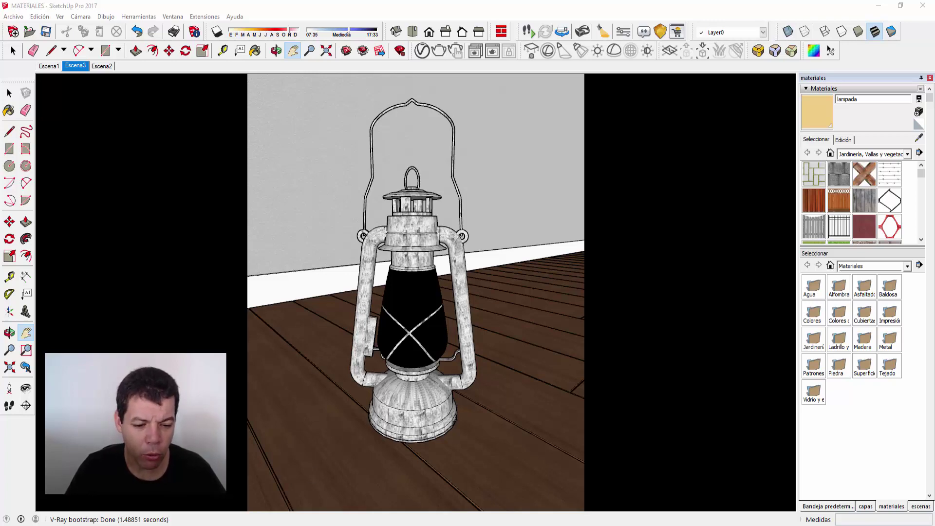
pyautogui.moveTo(299, 521)
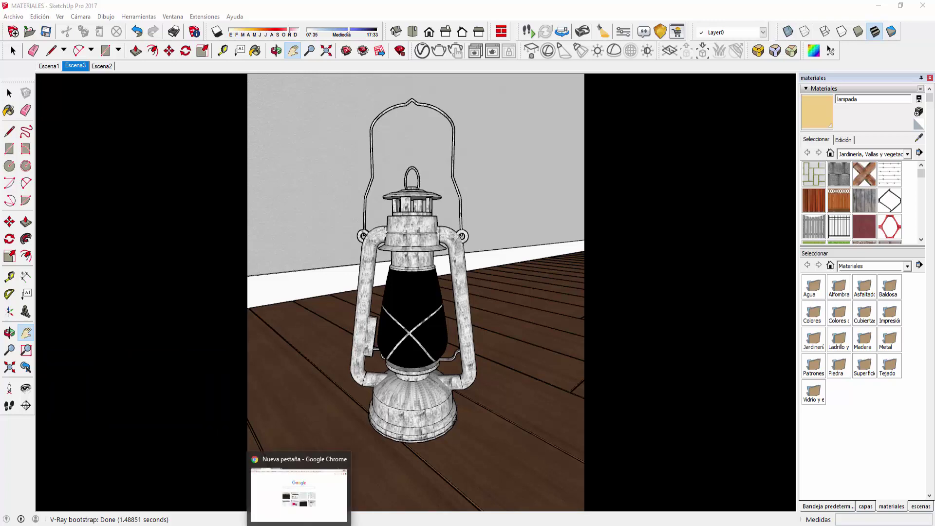
pyautogui.click(299, 492)
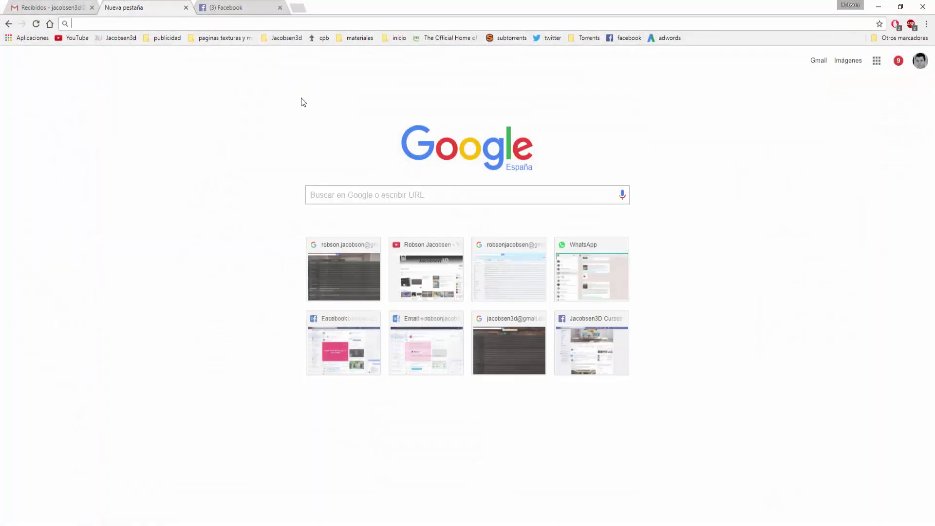
# Google images of 'bloom effects', view the learnopengl with/without bloom comparison, and return to SketchUp
pyautogui.click(355, 199)
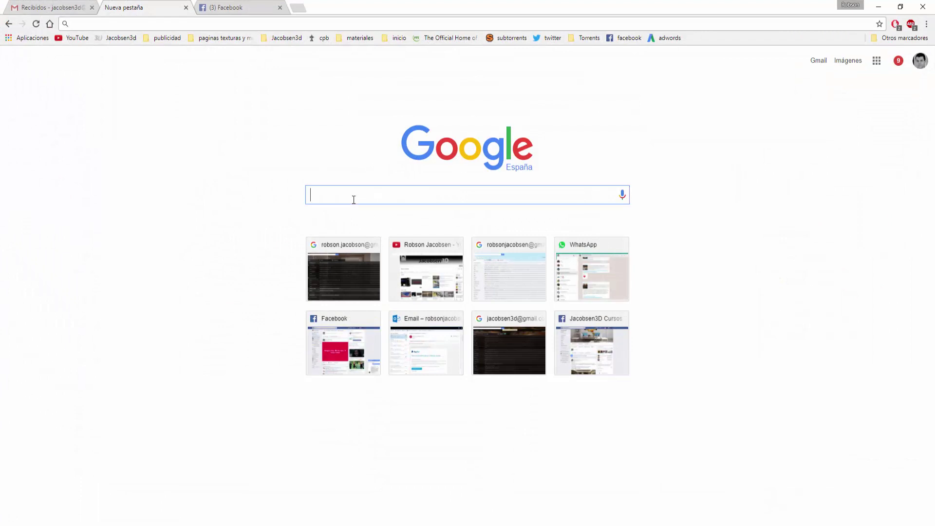
pyautogui.write('bl')
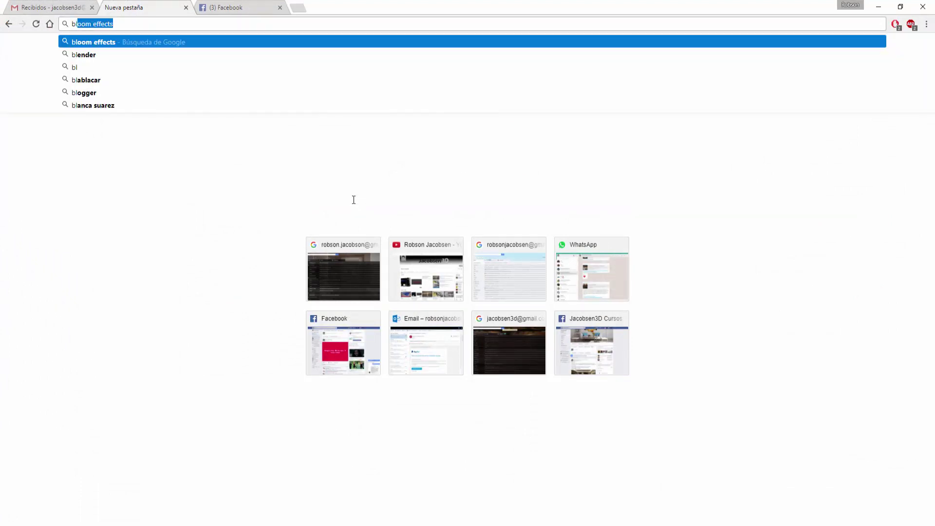
pyautogui.click(117, 43)
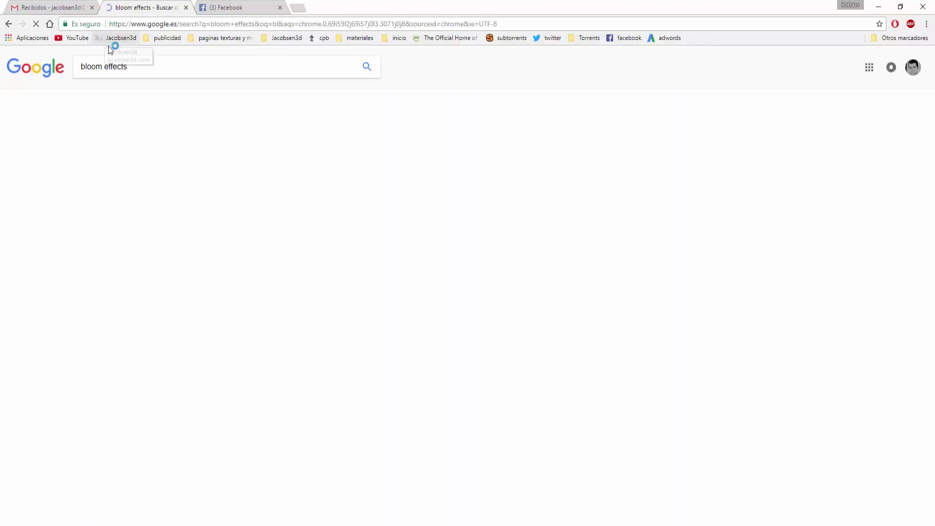
pyautogui.click(128, 100)
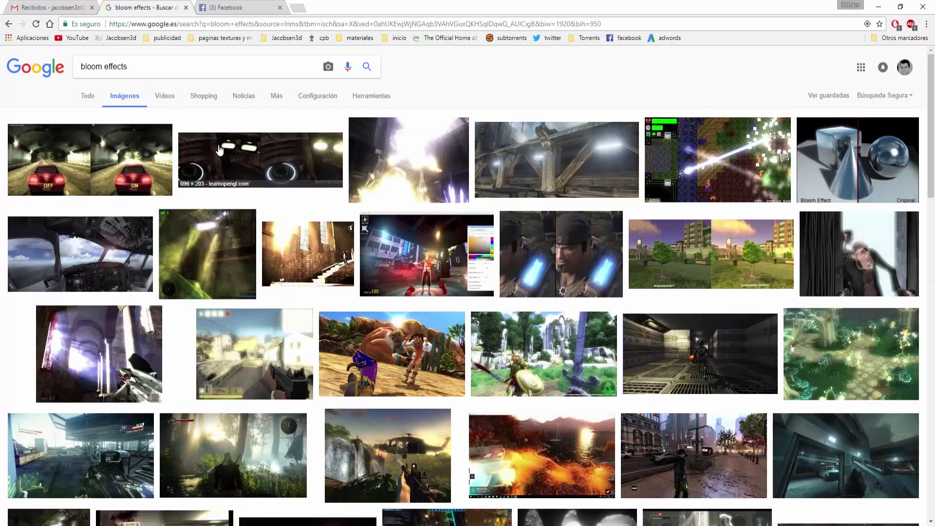
pyautogui.click(220, 150)
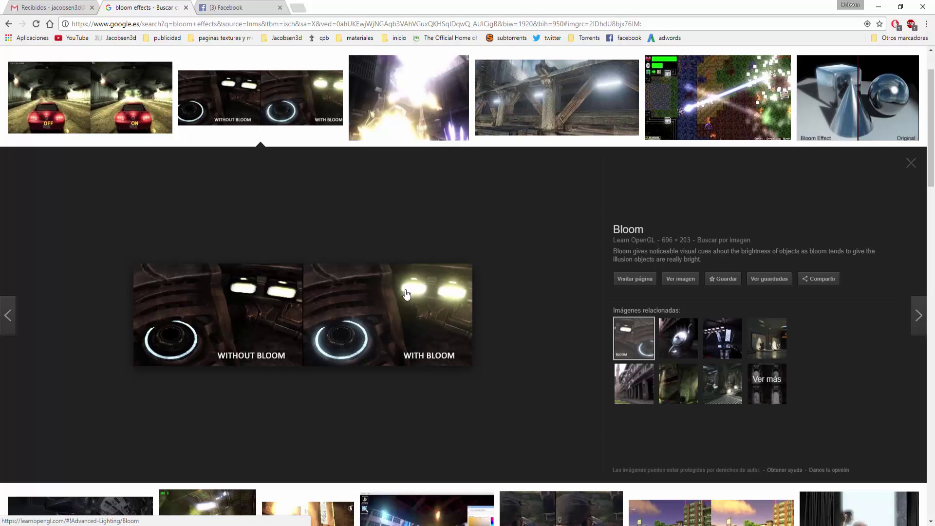
pyautogui.hotkey('alt', 'Tab')
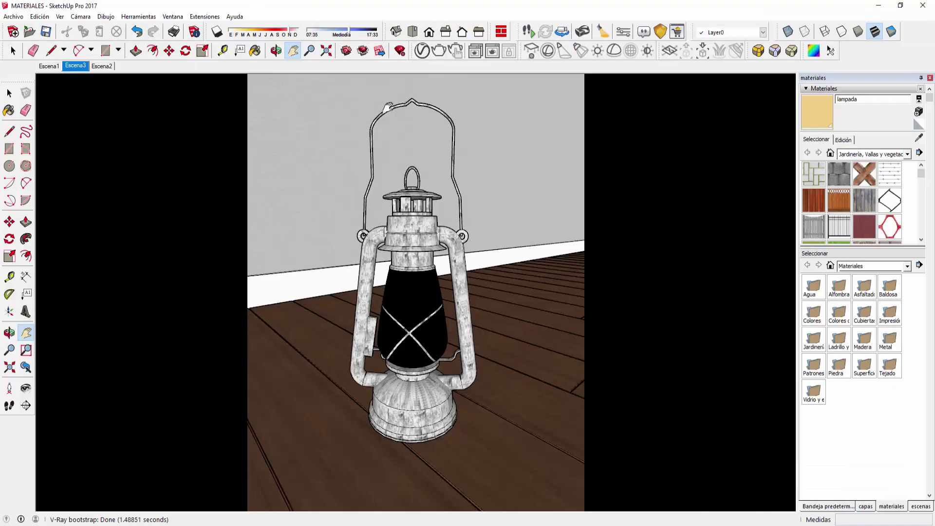
# Open the V-Ray Asset Editor with its right panel collapsed, parked at the screen's right side
pyautogui.click(421, 53)
pyautogui.moveTo(431, 76); pyautogui.dragTo(639, 81)
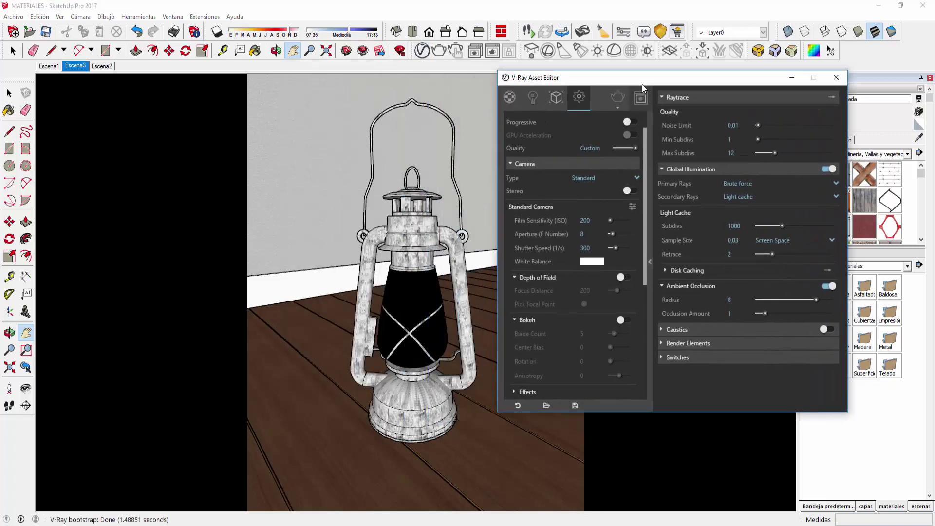
pyautogui.click(650, 261)
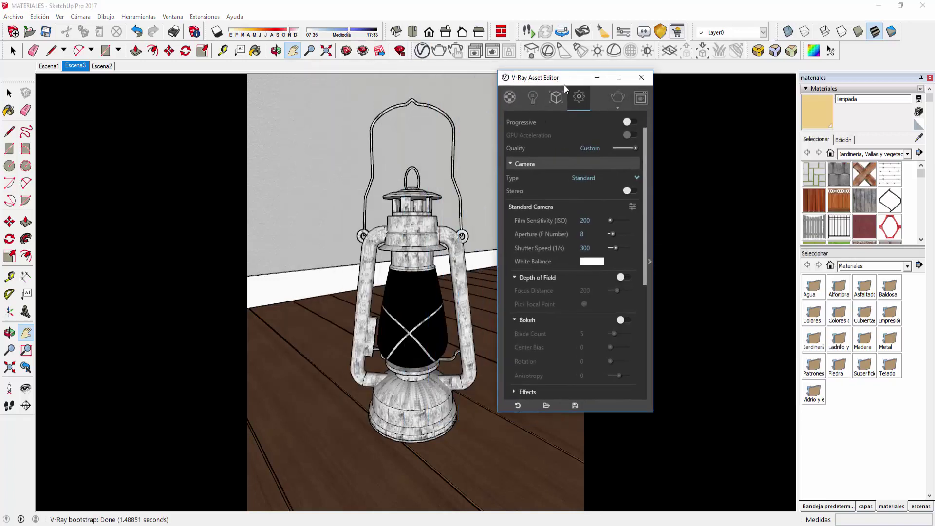
pyautogui.moveTo(559, 83); pyautogui.dragTo(618, 69)
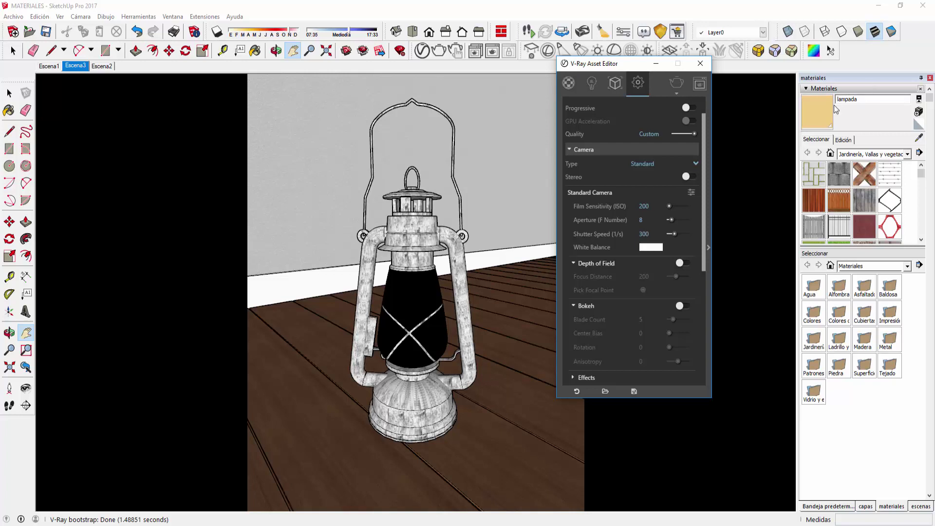
# Check the lampada material's emissive colour in its advanced settings, leaving it unchanged, then view render Settings
pyautogui.click(569, 84)
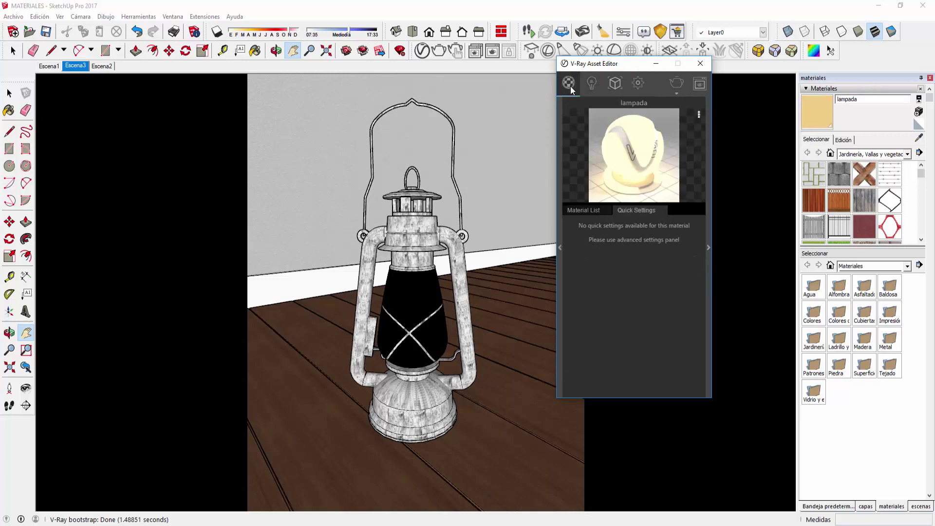
pyautogui.moveTo(626, 64)
pyautogui.mouseDown()
pyautogui.moveTo(523, 78)
pyautogui.moveTo(208, 82)
pyautogui.mouseUp()
pyautogui.click(291, 266)
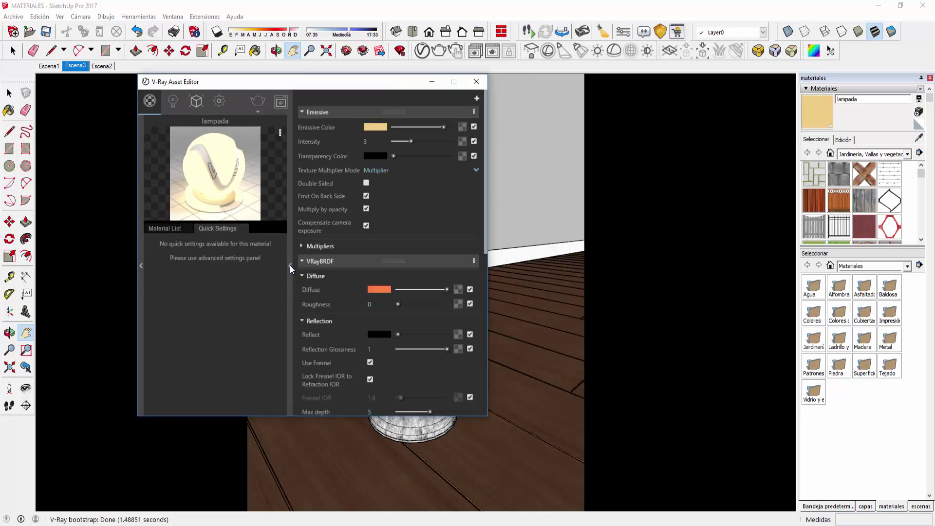
pyautogui.click(369, 126)
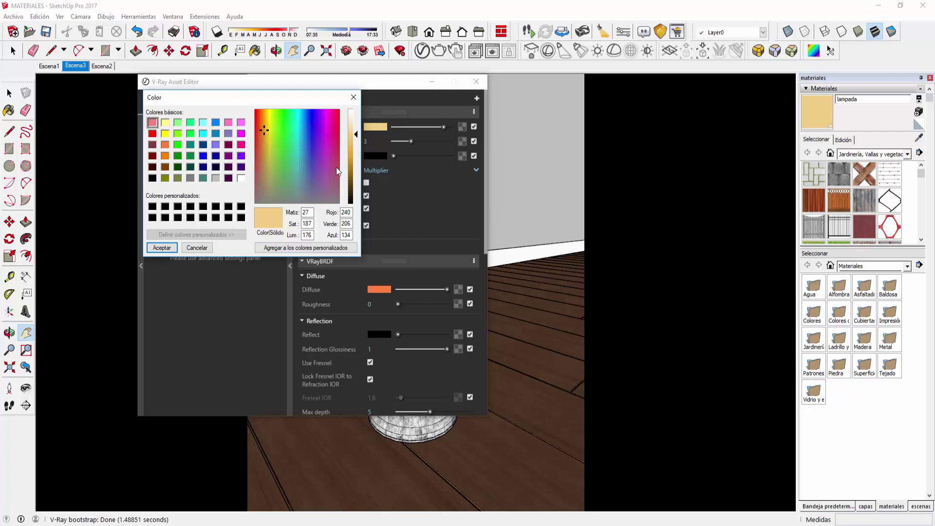
pyautogui.click(162, 248)
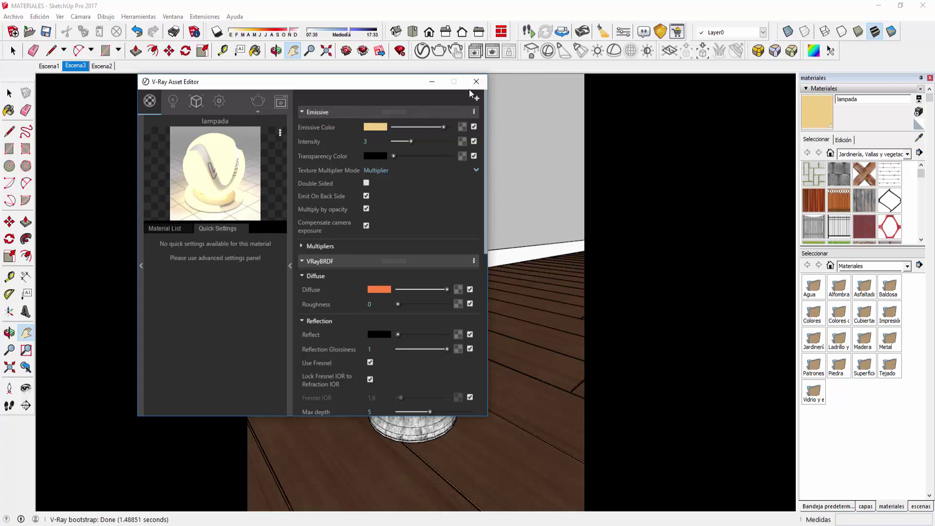
pyautogui.click(216, 107)
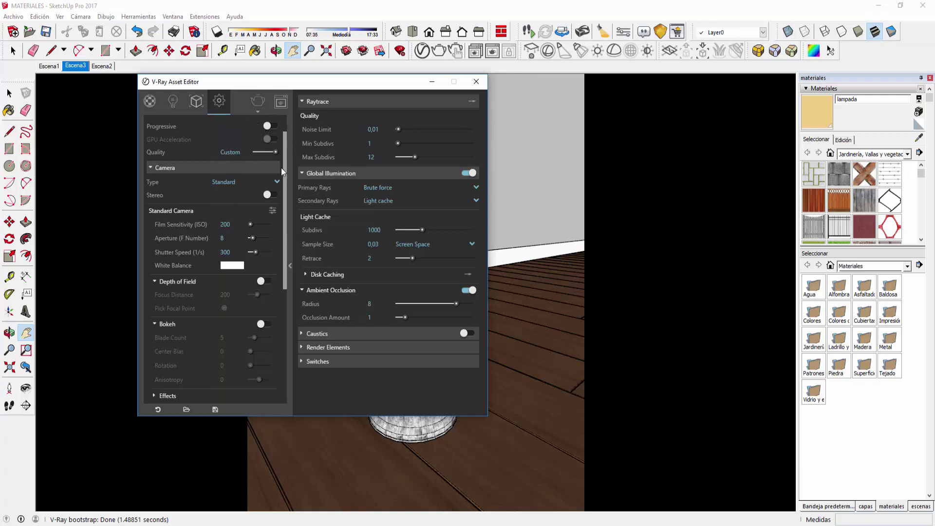
# Set the render quality to Custom with a Noise Limit of 0,01
pyautogui.scroll(2, 282, 156)
pyautogui.click(268, 139)
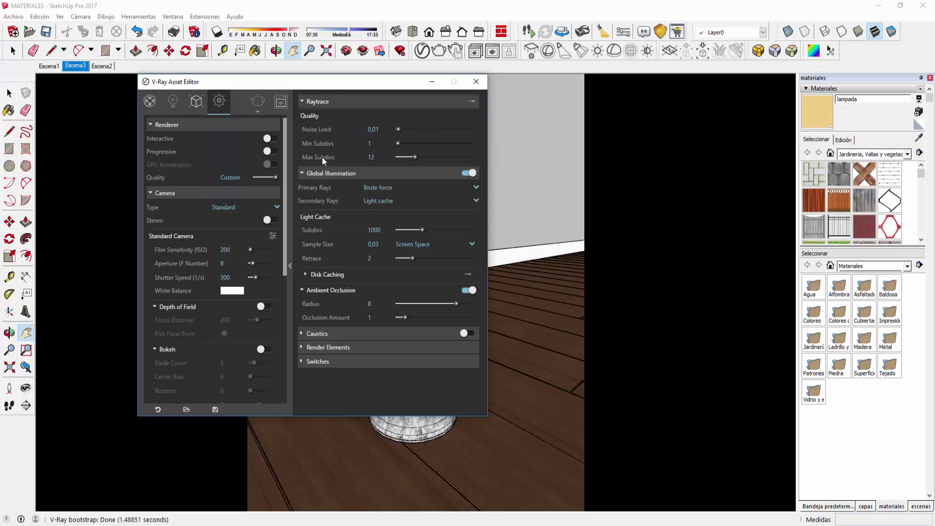
pyautogui.moveTo(276, 178); pyautogui.dragTo(266, 177)
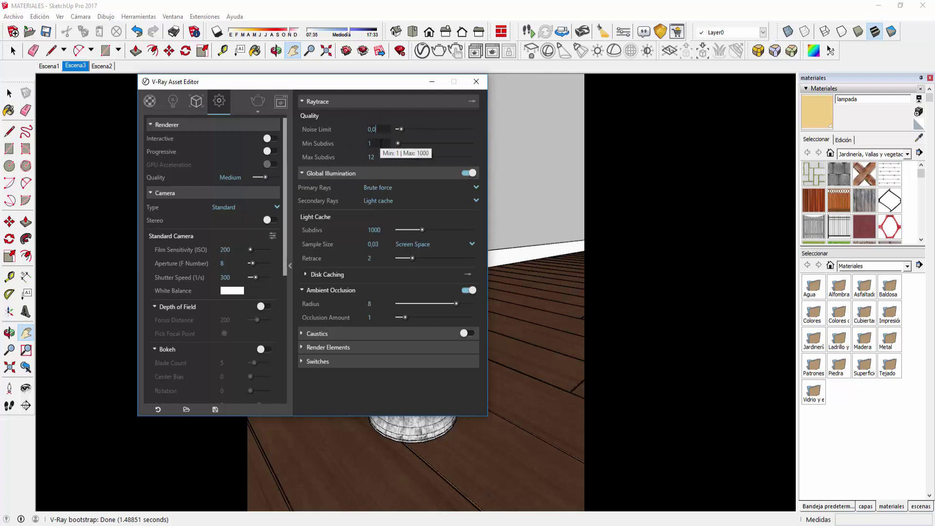
pyautogui.press('BackSpace')
pyautogui.write('1')
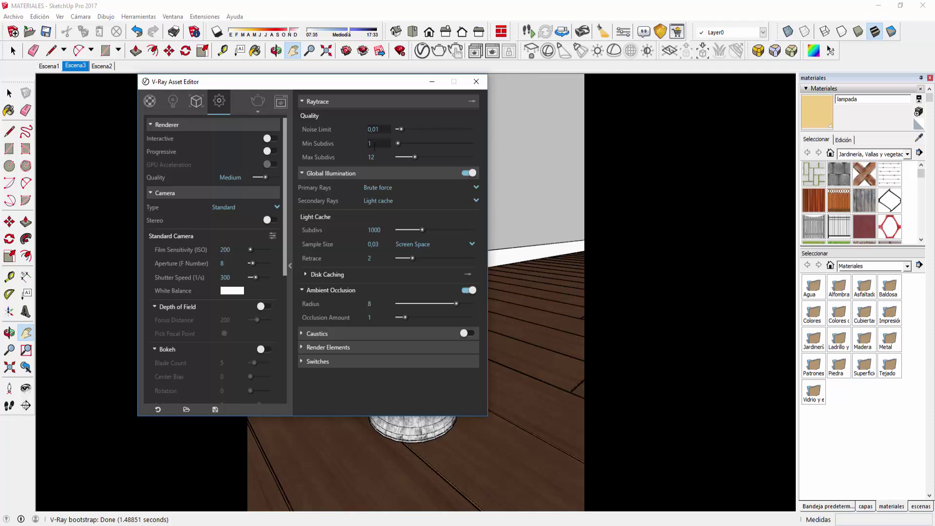
pyautogui.press('Return')
# Start the V-Ray render of the lantern at 720 x 900
pyautogui.scroll(-3, 252, 308)
pyautogui.scroll(1, 253, 308)
pyautogui.scroll(-3, 252, 308)
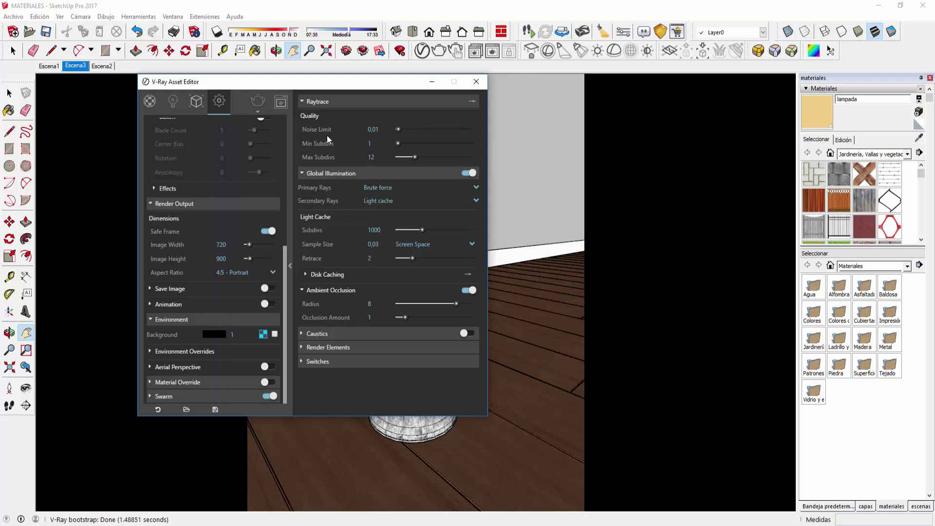
pyautogui.click(257, 104)
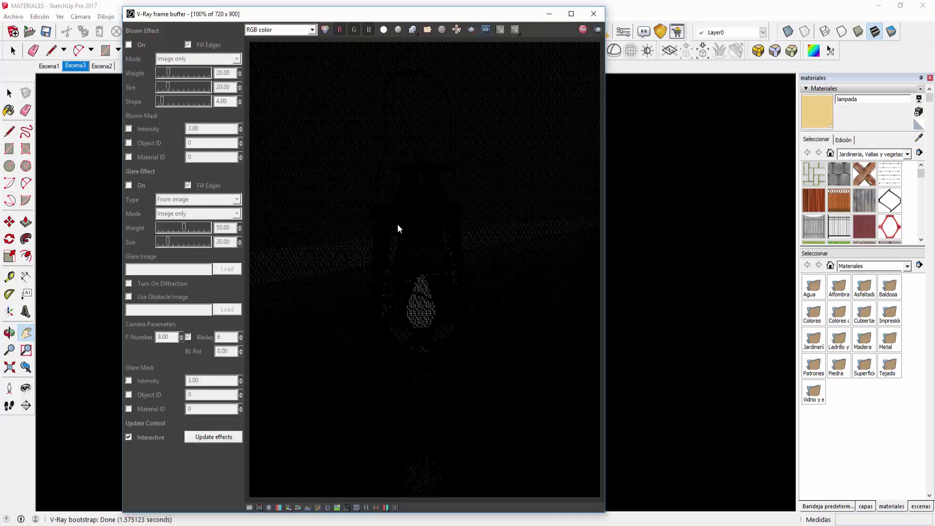
# Hide the lens effects panel and maximize the V-Ray frame buffer to view the refined render
pyautogui.click(374, 508)
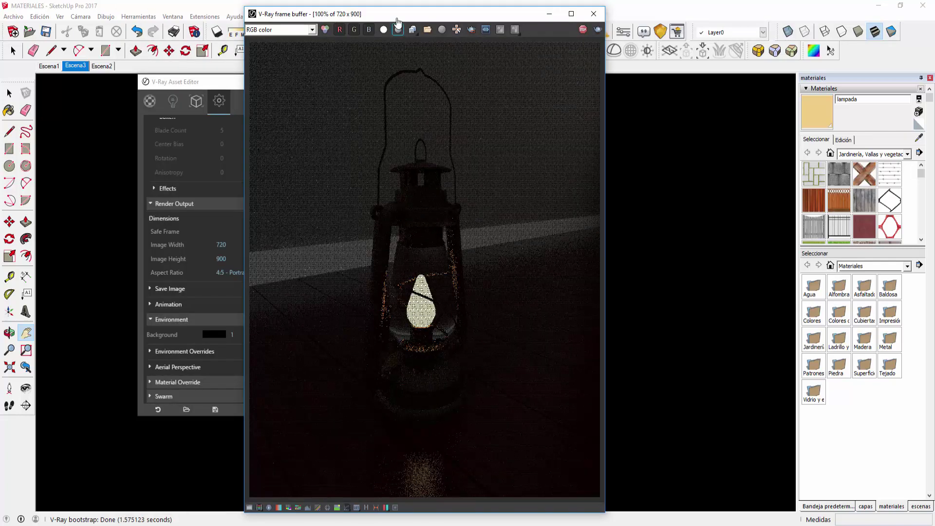
pyautogui.moveTo(397, 19); pyautogui.dragTo(403, 14)
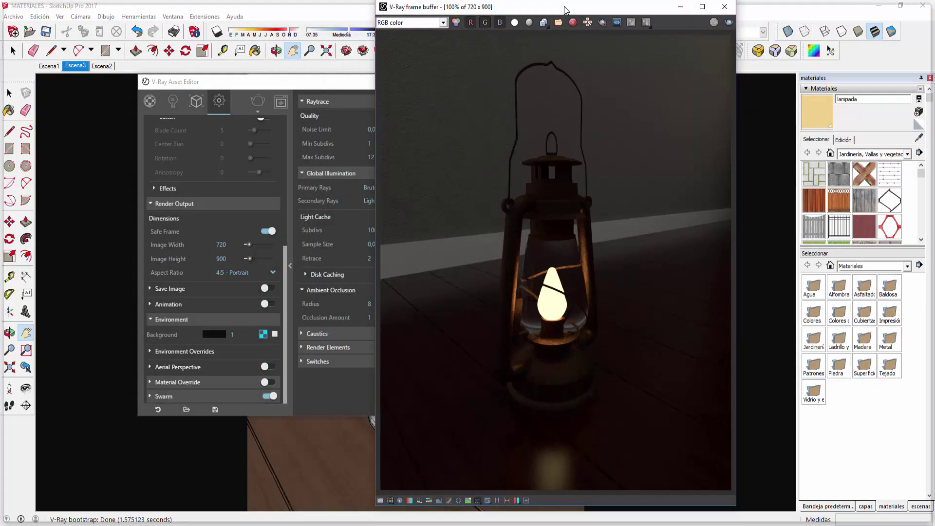
pyautogui.moveTo(419, 8); pyautogui.dragTo(521, 1)
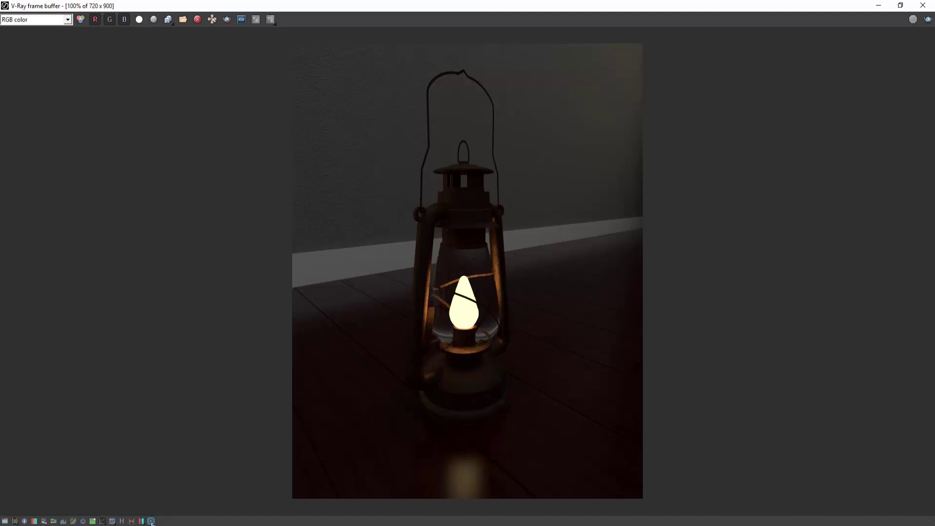
# Enable Bloom in the VFB lens effects and raise Bloom Weight to 46.23
pyautogui.click(151, 522)
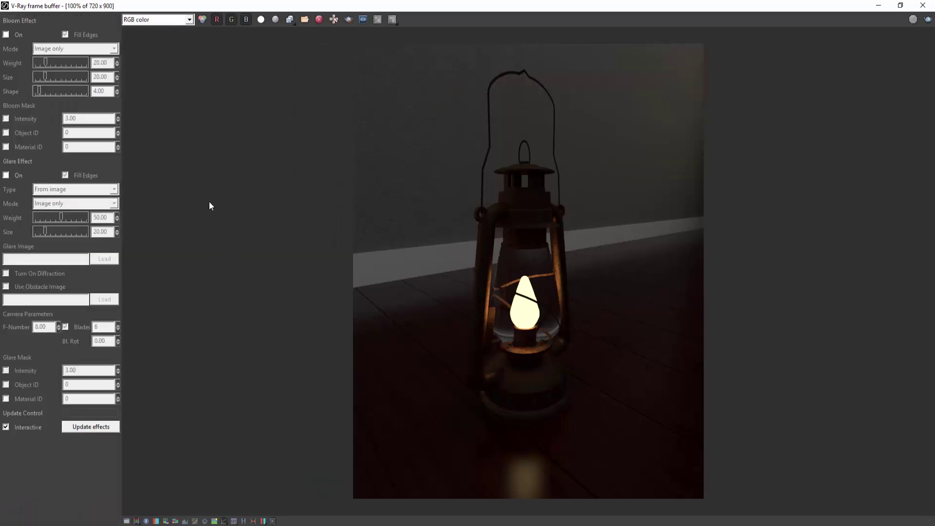
pyautogui.click(6, 35)
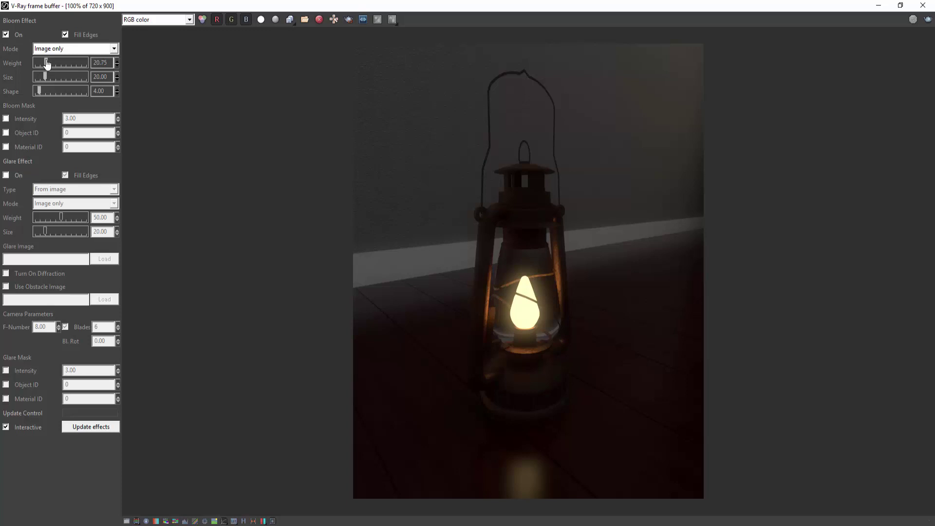
pyautogui.moveTo(46, 64); pyautogui.dragTo(51, 64)
pyautogui.moveTo(52, 63); pyautogui.dragTo(55, 66)
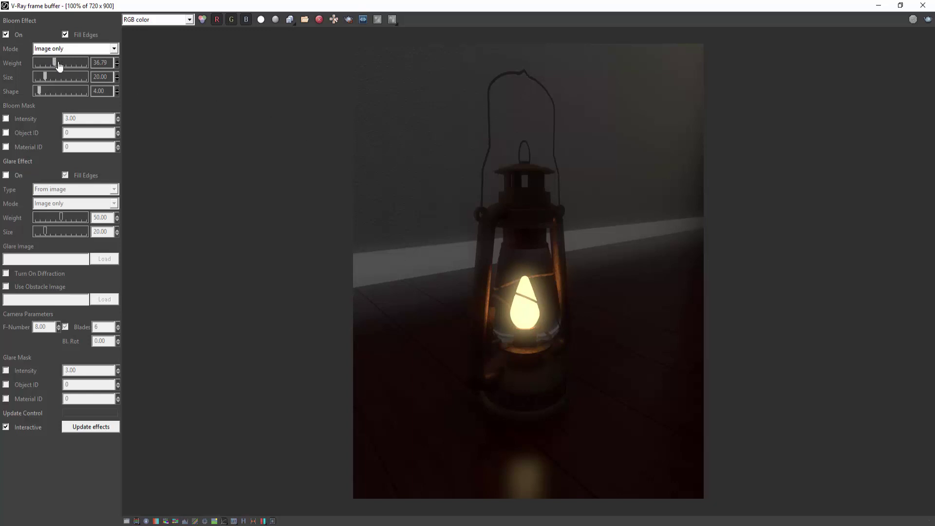
pyautogui.moveTo(55, 65); pyautogui.dragTo(60, 71)
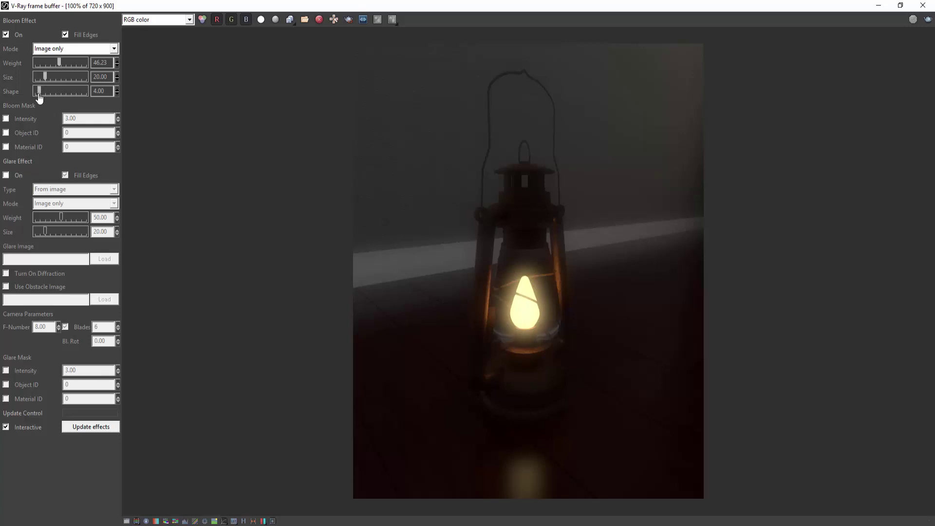
# Set Bloom Shape to 23.44, Bloom Size to 71.05, and lower Bloom Weight to 21.70
pyautogui.moveTo(40, 91); pyautogui.dragTo(58, 99)
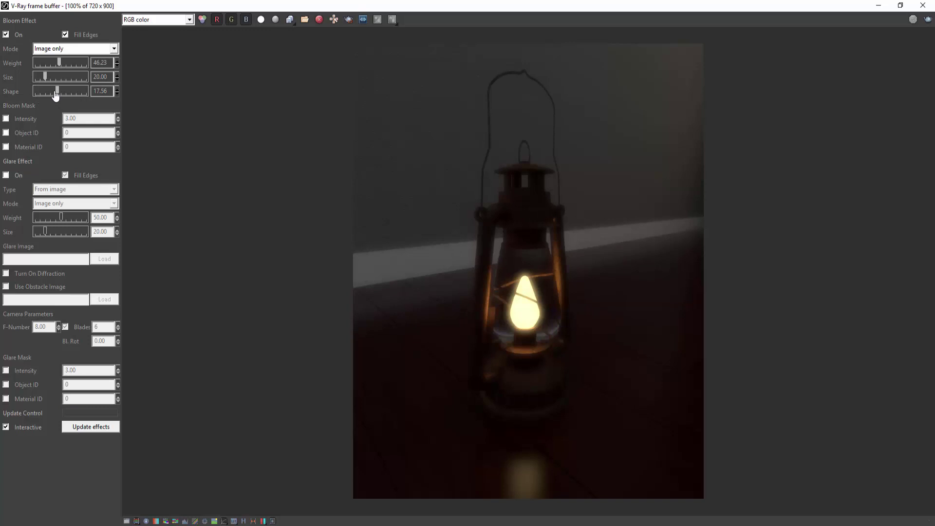
pyautogui.moveTo(56, 95); pyautogui.dragTo(73, 95)
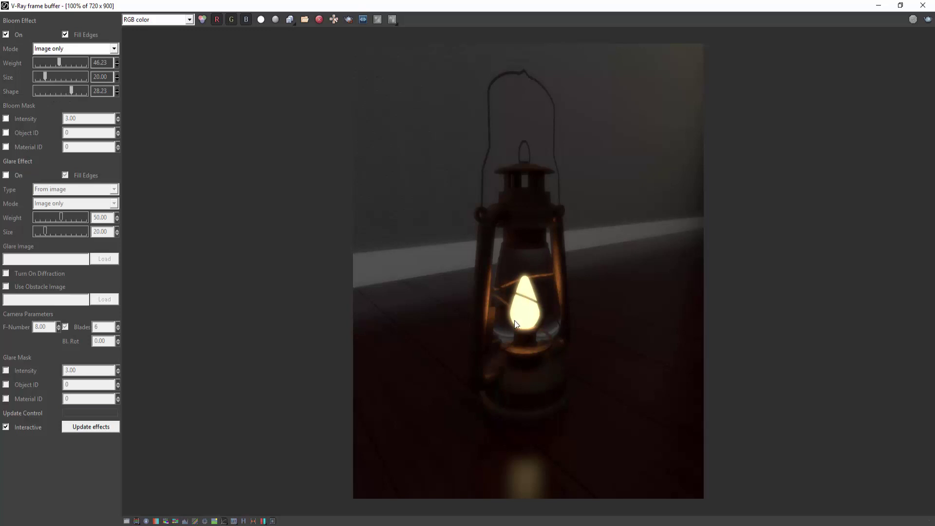
pyautogui.moveTo(72, 91); pyautogui.dragTo(65, 91)
pyautogui.moveTo(47, 78); pyautogui.dragTo(66, 83)
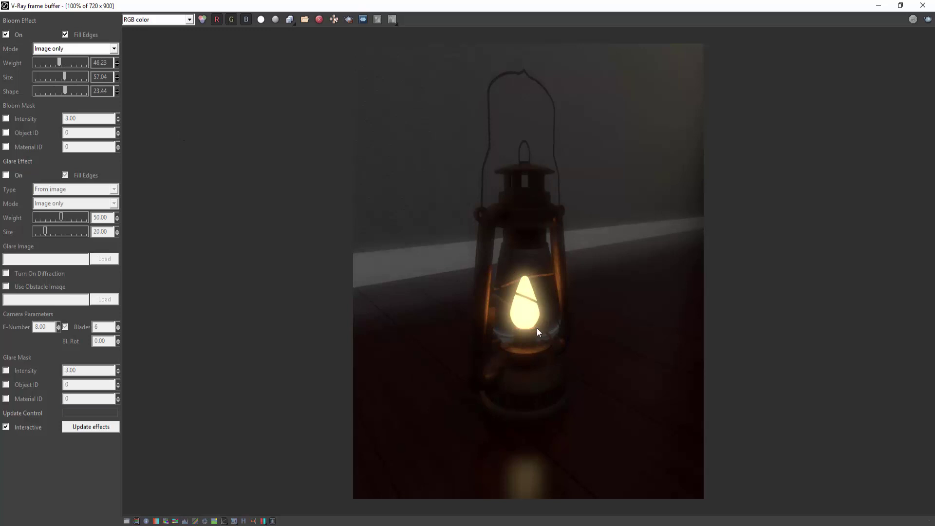
pyautogui.moveTo(64, 78); pyautogui.dragTo(72, 78)
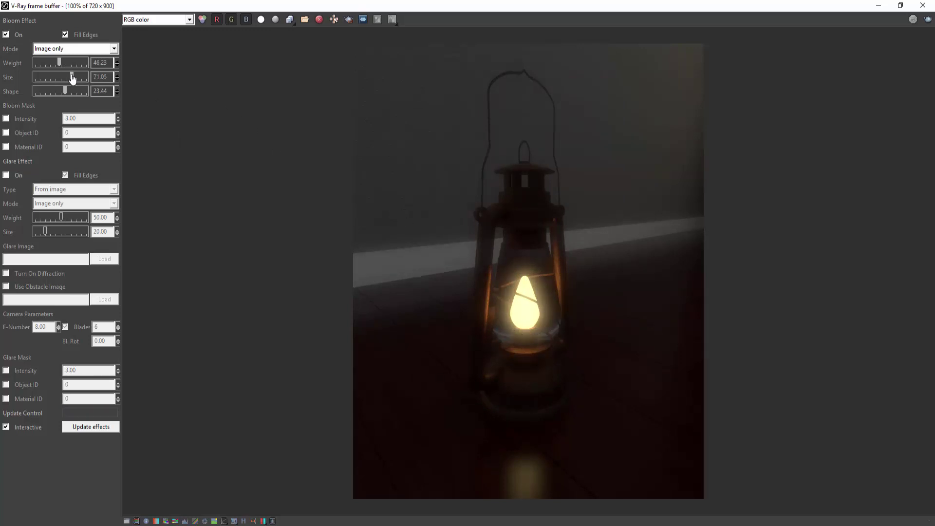
pyautogui.moveTo(60, 66); pyautogui.dragTo(47, 65)
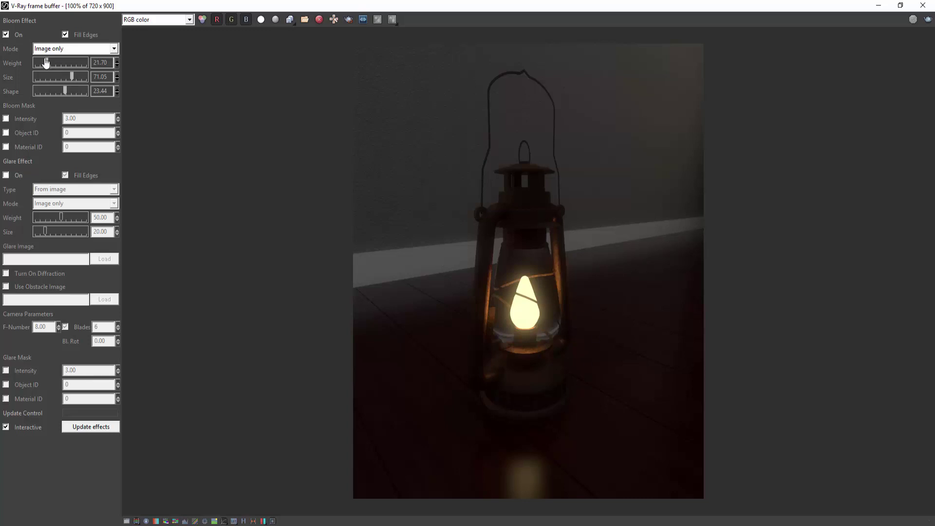
# Switch bloom off and enable Glare with type From render camera
pyautogui.click(7, 35)
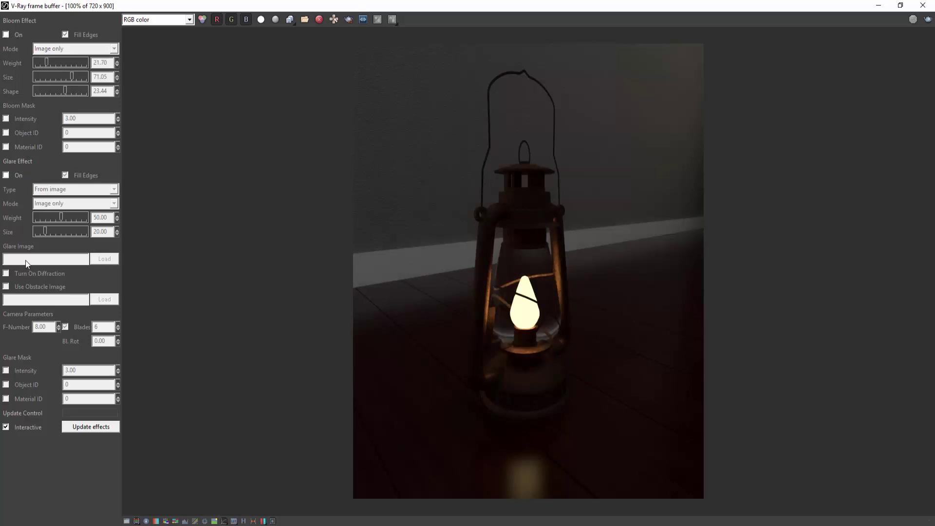
pyautogui.click(5, 177)
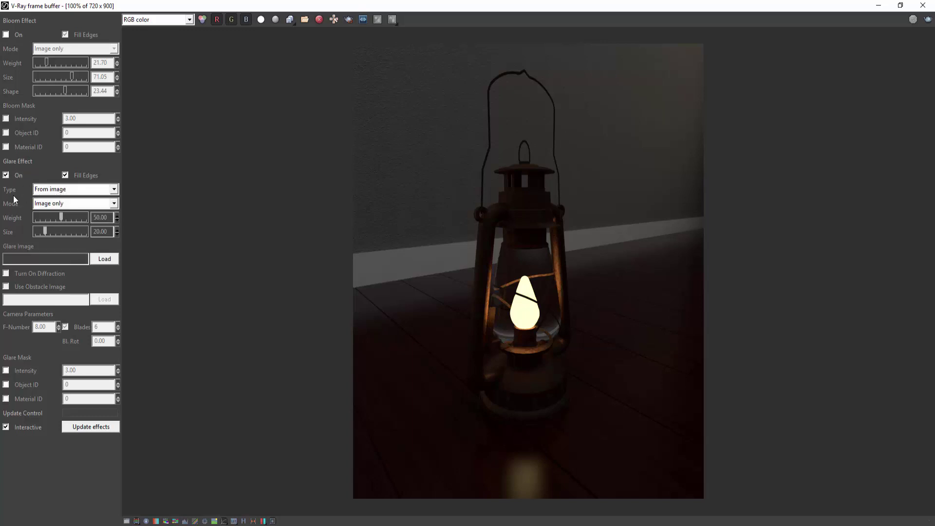
pyautogui.click(40, 191)
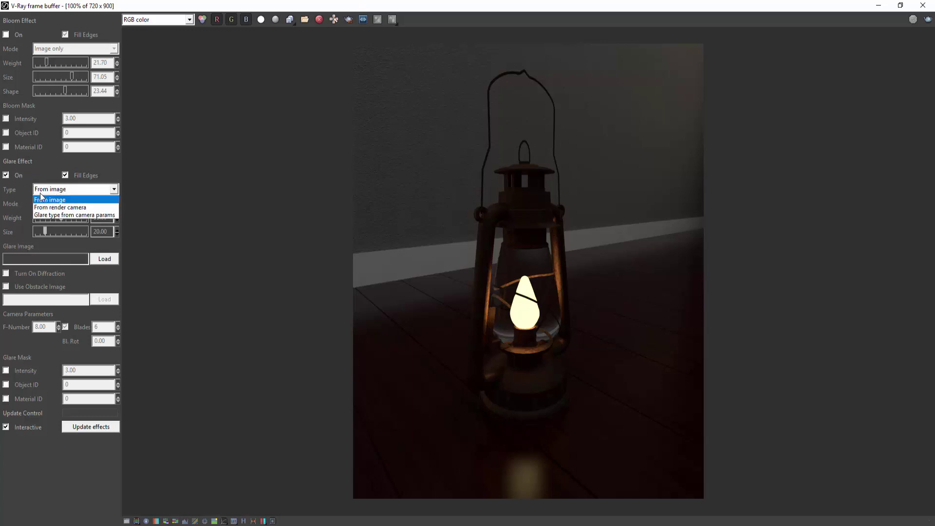
pyautogui.click(70, 208)
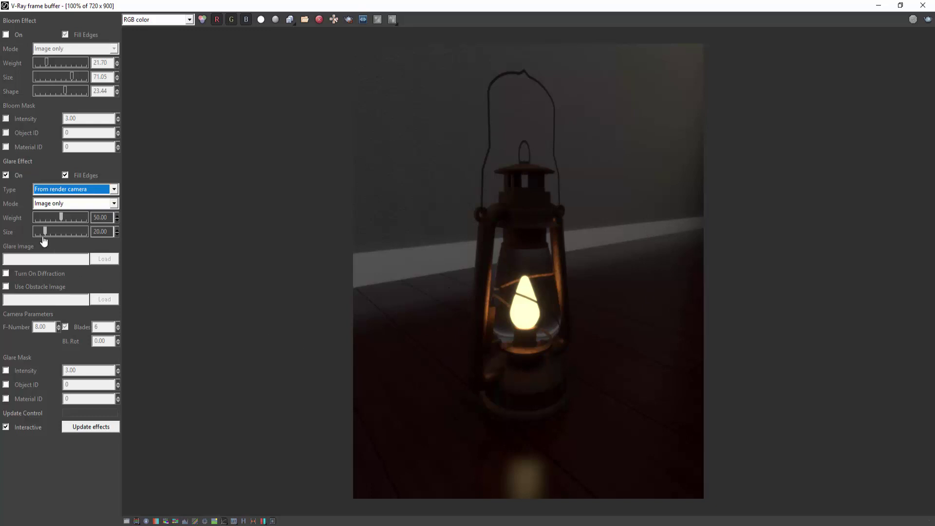
# Set Glare Weight to 13.21 and Glare Size to 95.33
pyautogui.moveTo(60, 217)
pyautogui.mouseDown()
pyautogui.moveTo(51, 218)
pyautogui.moveTo(54, 237)
pyautogui.moveTo(67, 238)
pyautogui.mouseUp()
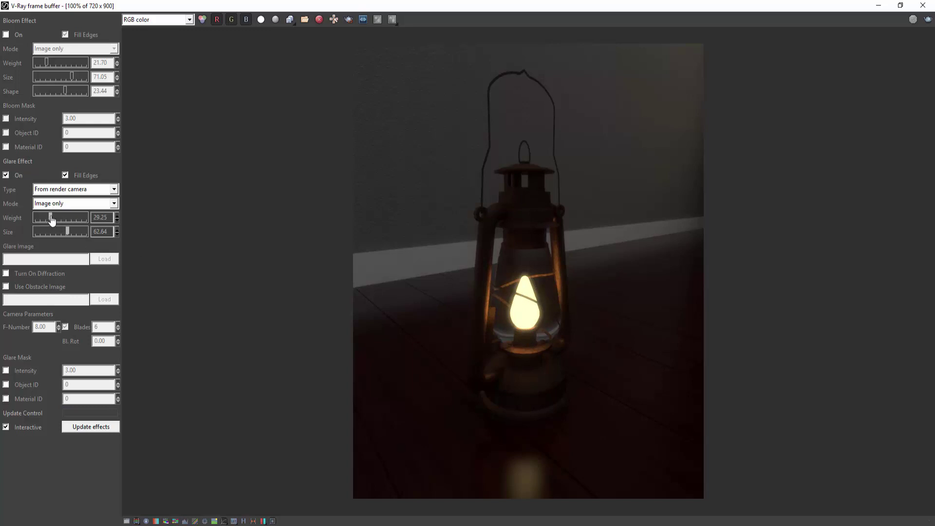
pyautogui.moveTo(50, 217); pyautogui.dragTo(38, 218)
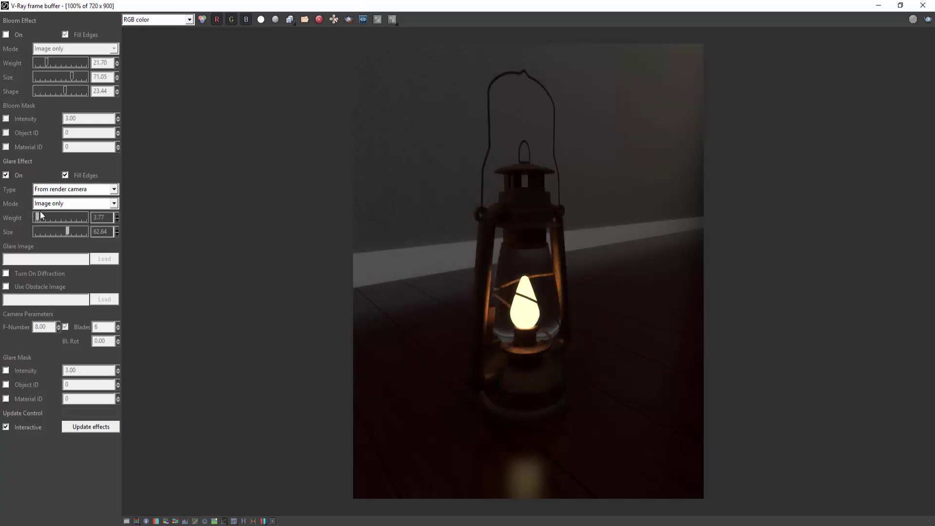
pyautogui.moveTo(68, 233)
pyautogui.mouseDown()
pyautogui.moveTo(86, 239)
pyautogui.moveTo(42, 219)
pyautogui.mouseUp()
pyautogui.click(58, 218)
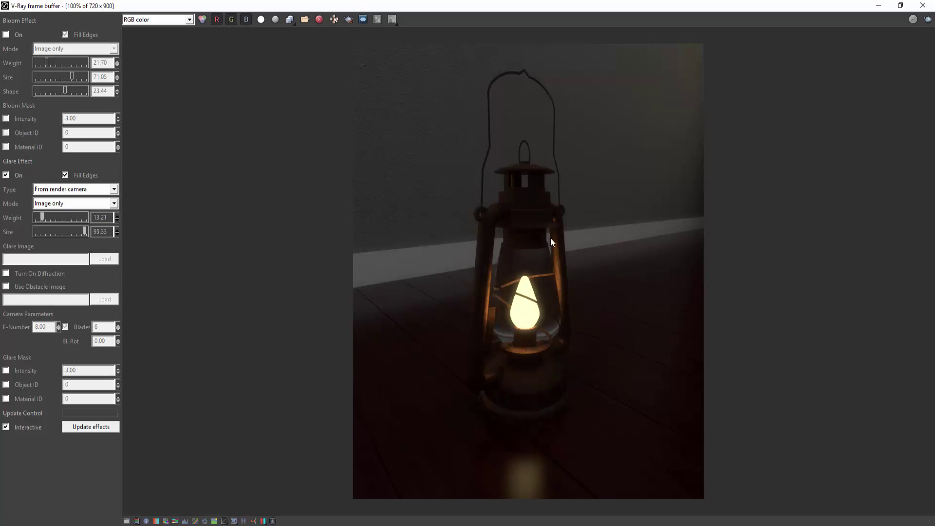
# Re-enable Bloom so it combines with the render-camera glare on the flame
pyautogui.click(6, 34)
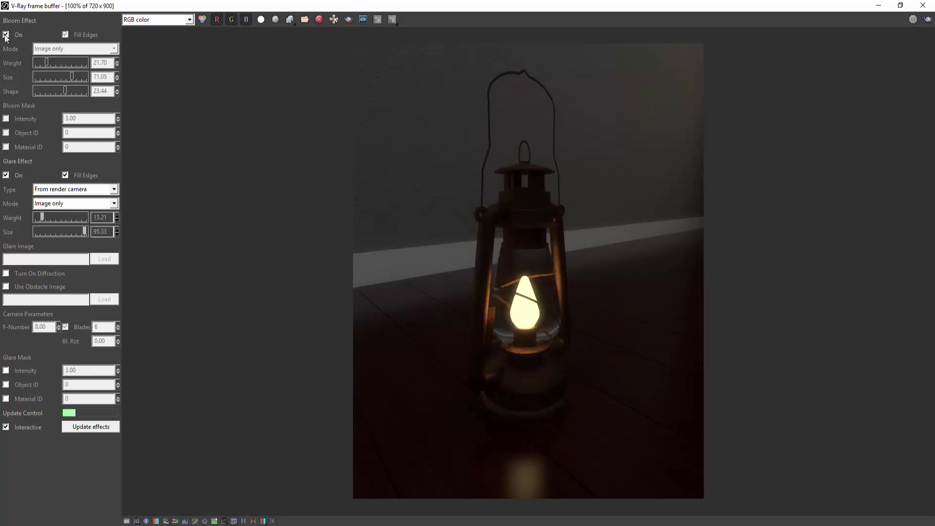